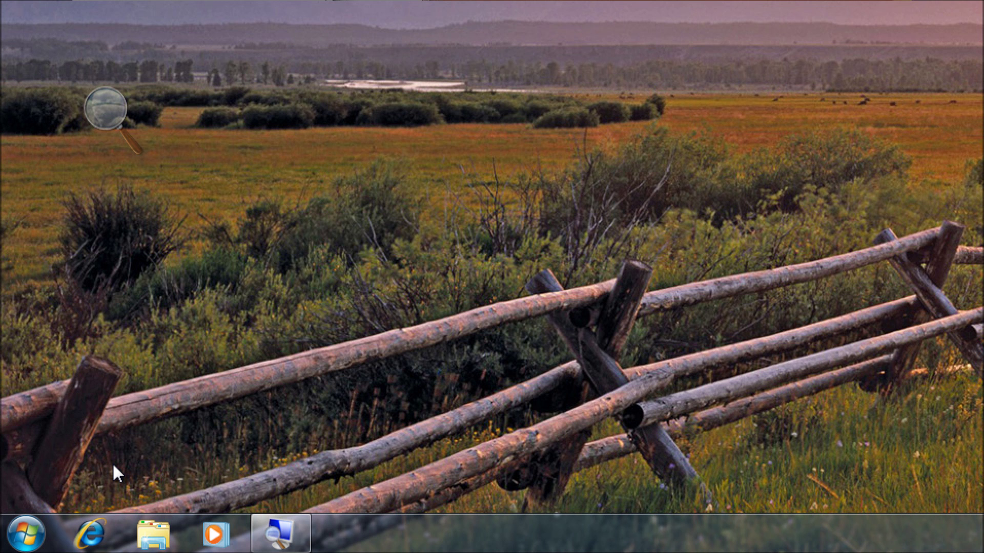
- Launch Internet Explorer from the Windows 7 taskbar
{"action": "left_click", "coordinate": [87, 535]}
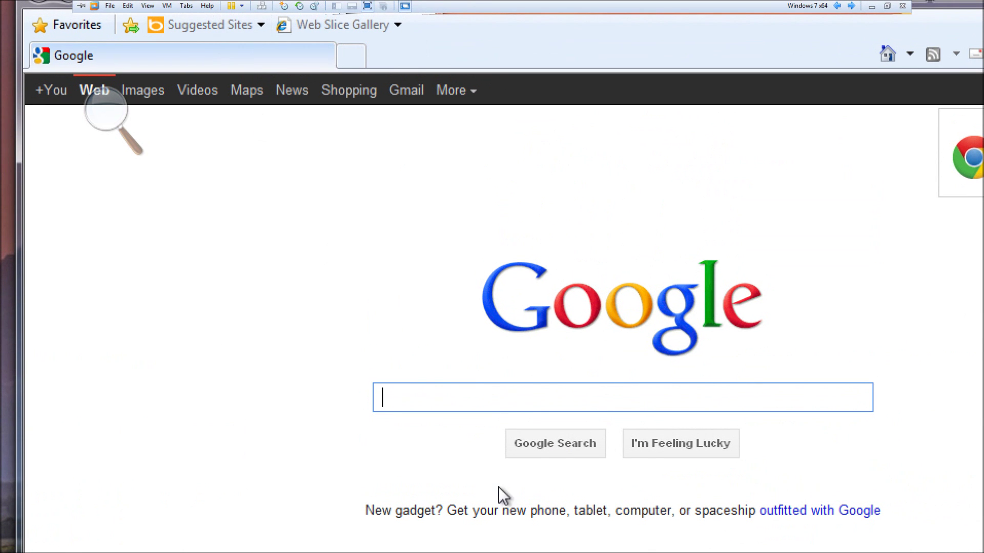
- Search Google for 'Universal USB Installer'
{"action": "type", "text": "Unive"}
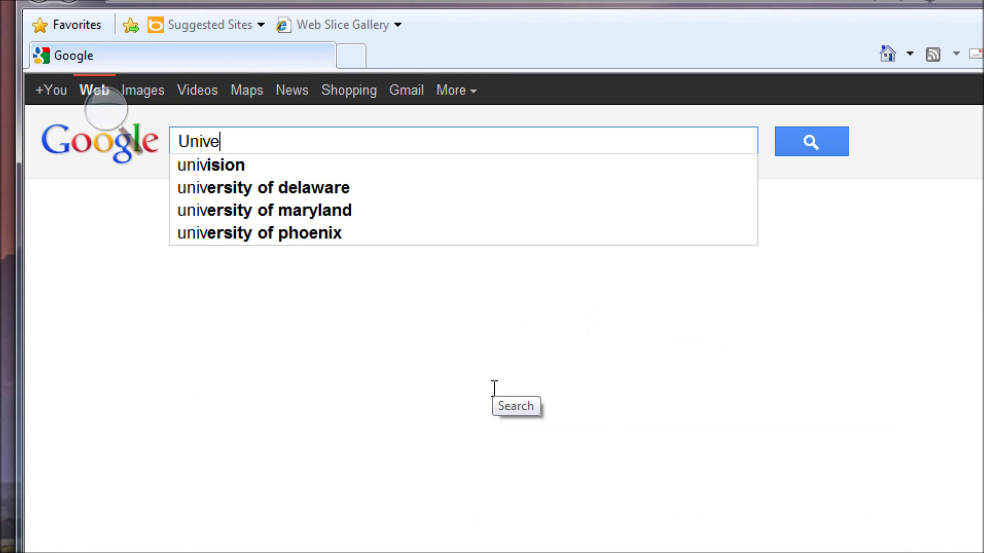
{"action": "type", "text": "rsal USB Ins"}
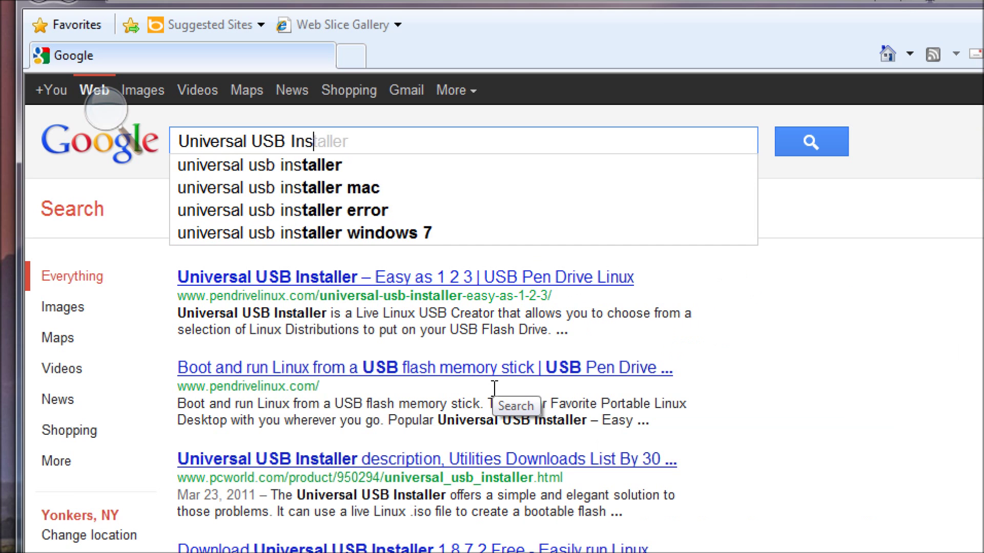
{"action": "type", "text": "taller"}
{"action": "key", "text": "Return"}
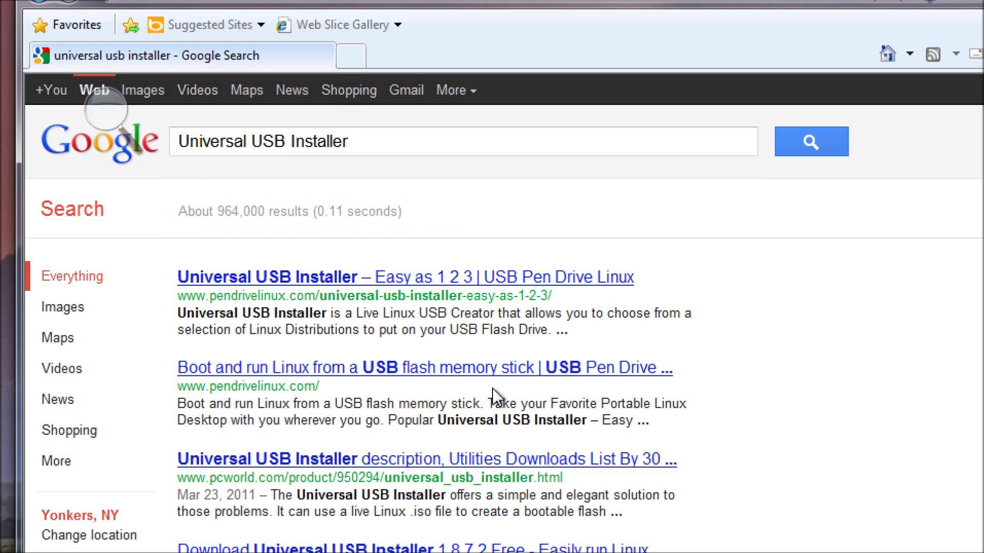
- Open the Pendrivelinux Universal USB Installer page and scroll down to its download link
{"action": "left_click", "coordinate": [511, 279]}
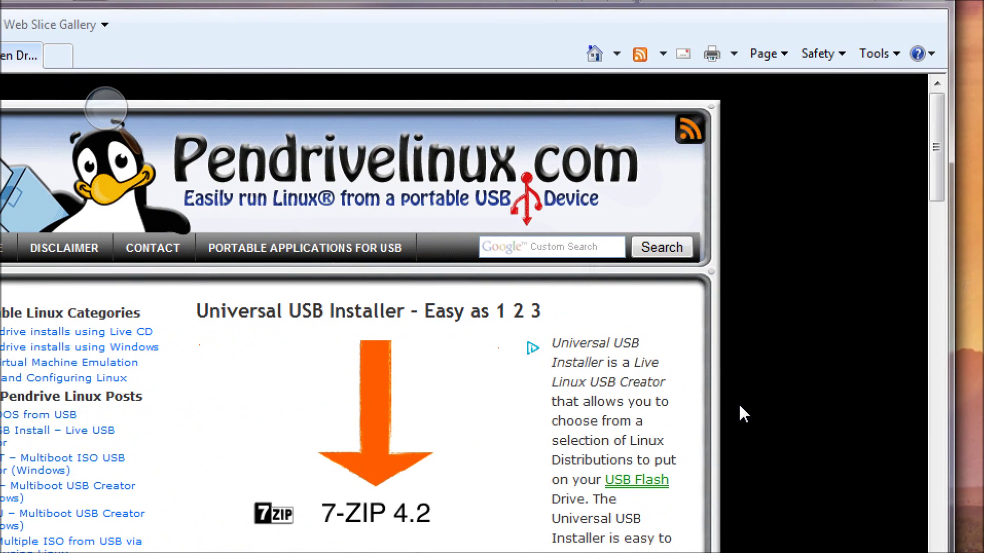
{"action": "scroll", "coordinate": [759, 411], "scroll_direction": "down", "scroll_amount": 1}
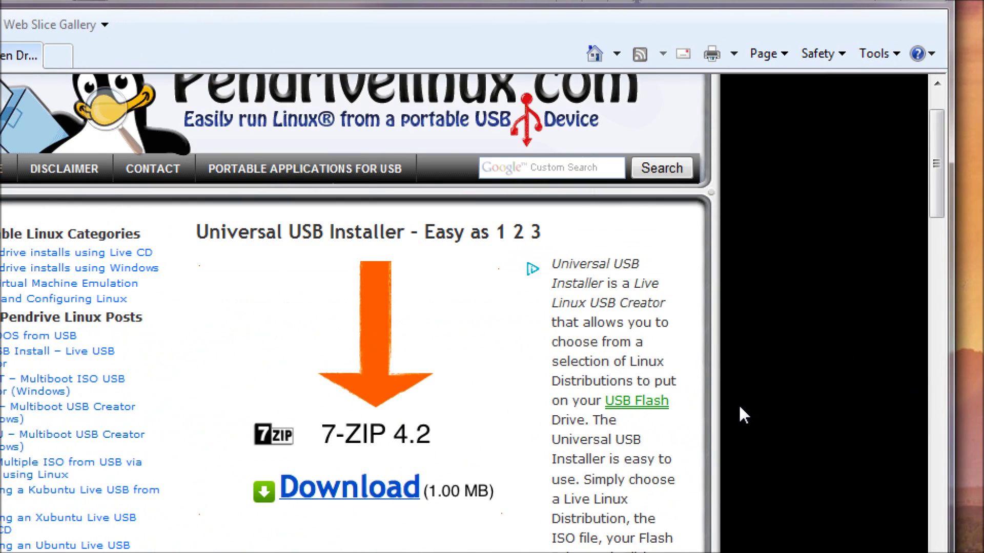
{"action": "scroll", "coordinate": [759, 411], "scroll_direction": "down", "scroll_amount": 1}
{"action": "scroll", "coordinate": [739, 407], "scroll_direction": "down", "scroll_amount": 5}
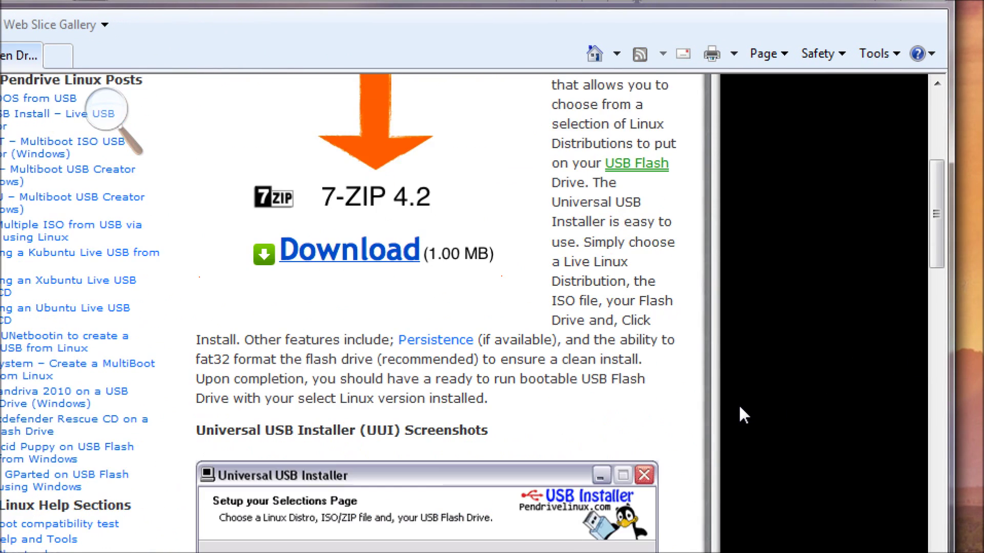
{"action": "scroll", "coordinate": [740, 407], "scroll_direction": "down", "scroll_amount": 10}
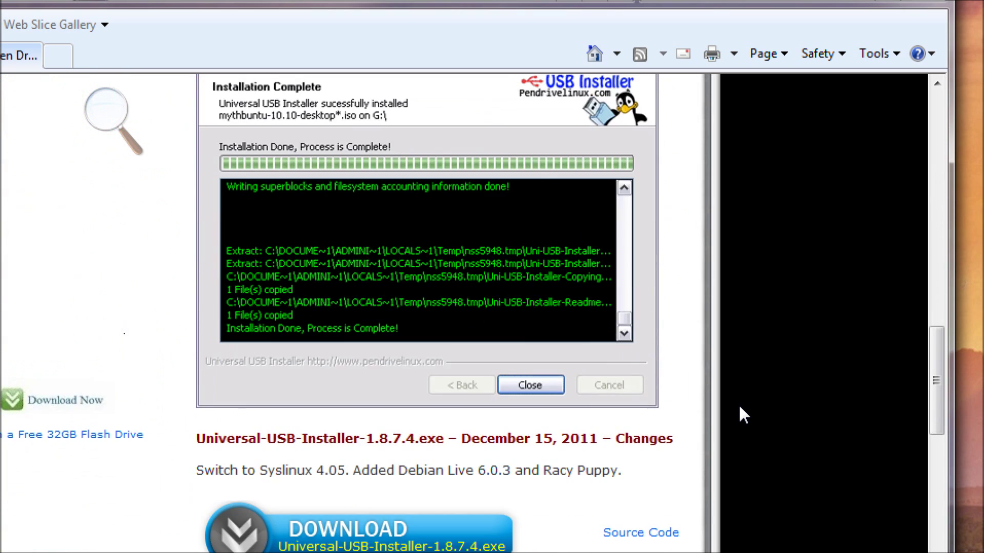
{"action": "scroll", "coordinate": [739, 404], "scroll_direction": "down", "scroll_amount": 3}
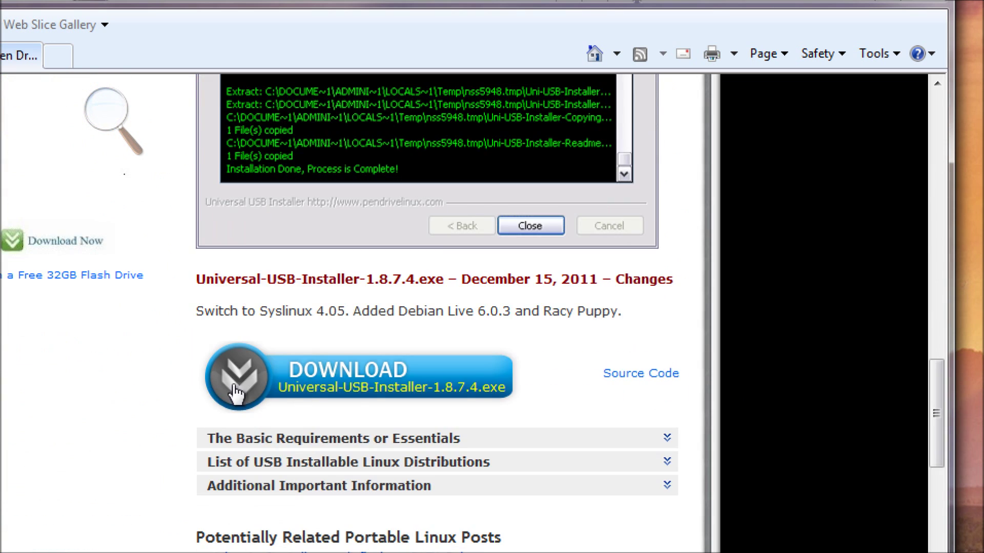
- Save Universal-USB-Installer-1.8.7.4.exe to the Desktop and run it
{"action": "left_click", "coordinate": [308, 396]}
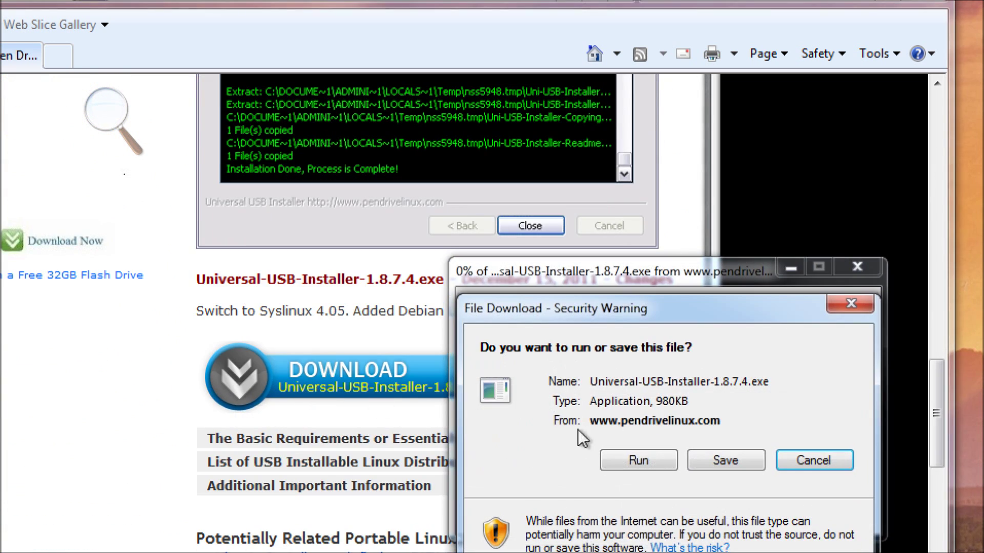
{"action": "left_click", "coordinate": [743, 463]}
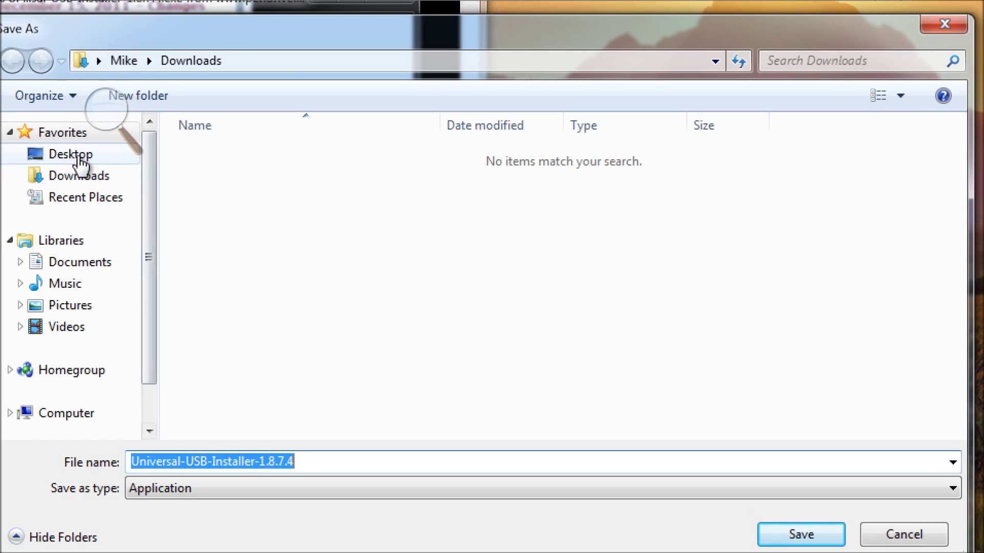
{"action": "left_click", "coordinate": [361, 168]}
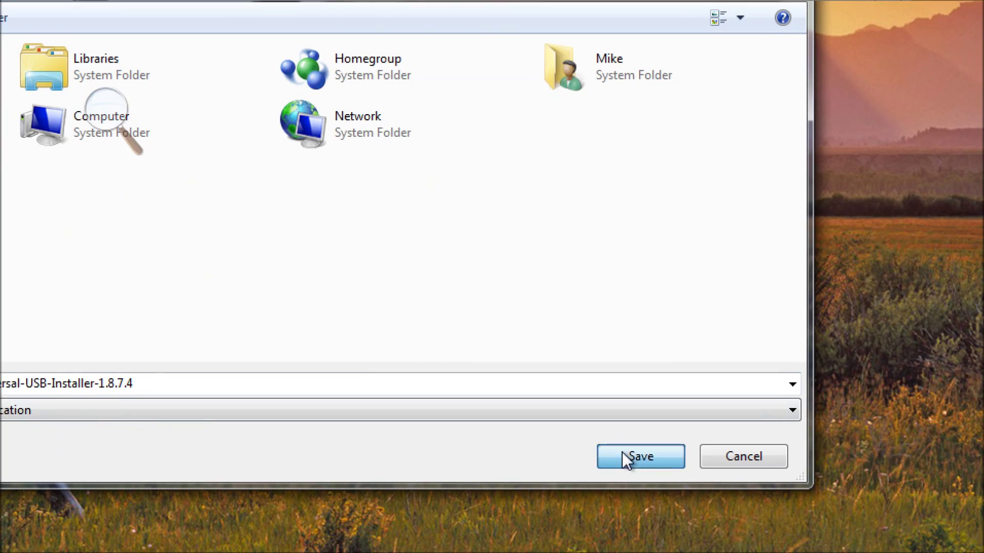
{"action": "left_click", "coordinate": [792, 532]}
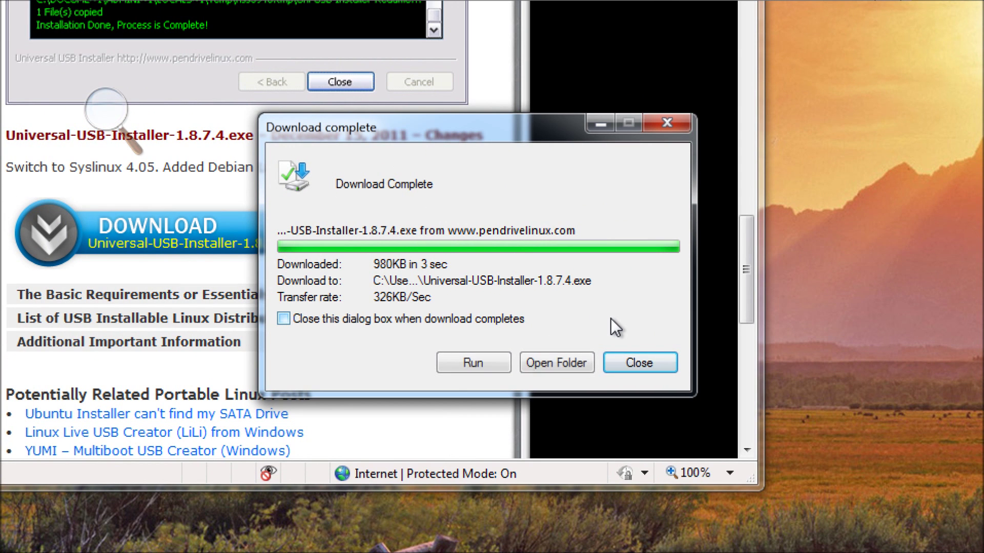
{"action": "left_click", "coordinate": [474, 362]}
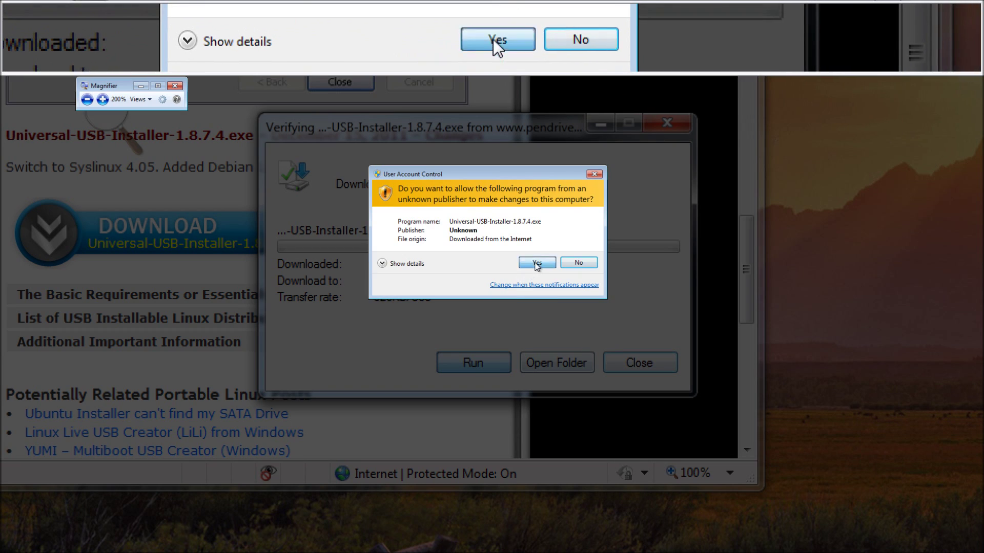
- Allow the installer through User Account Control and accept its license agreement
{"action": "left_click", "coordinate": [534, 261]}
{"action": "key", "text": "super+plus"}
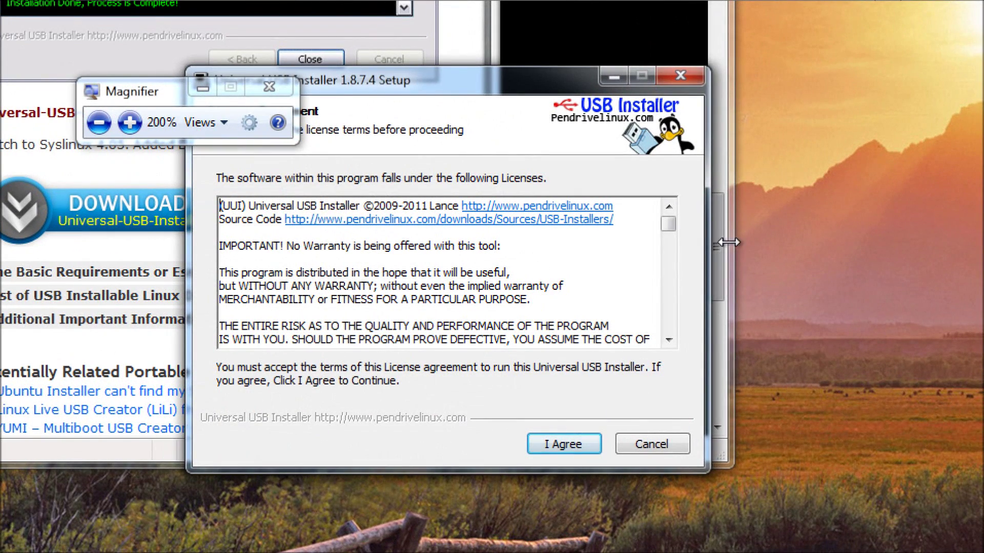
{"action": "left_click", "coordinate": [583, 441]}
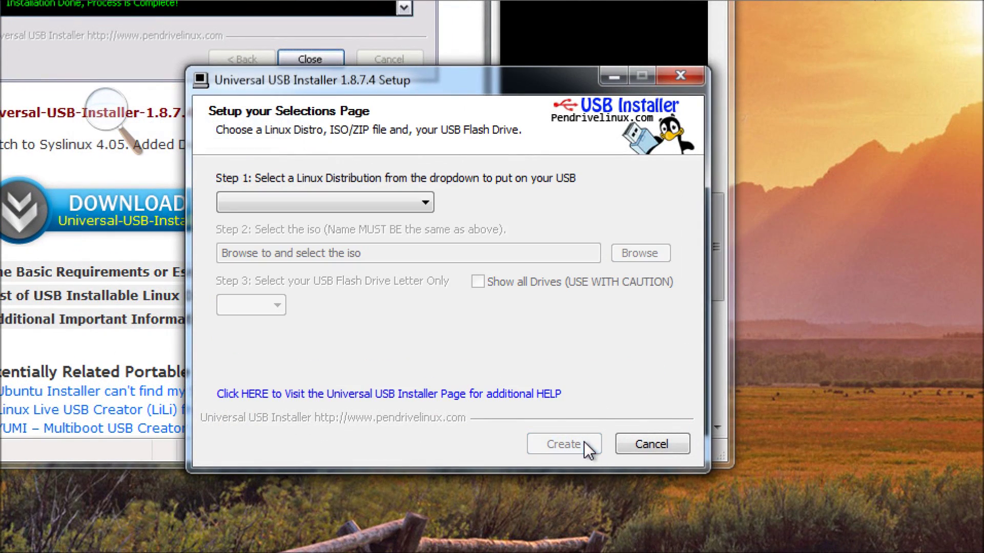
- Choose 'Try Unlisted Linux ISO (New Syslinux)' as the Step 1 distribution
{"action": "left_click", "coordinate": [423, 203]}
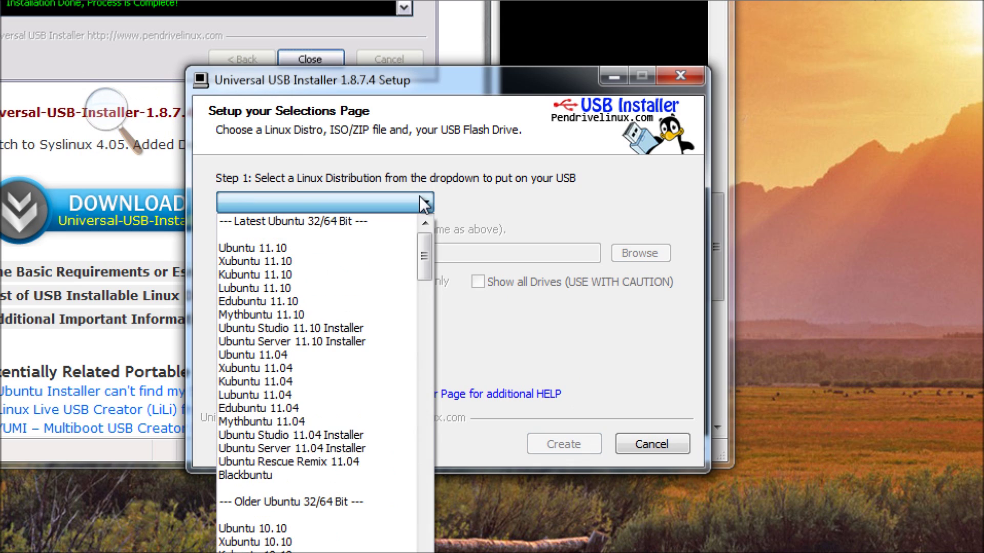
{"action": "left_click_drag", "start_coordinate": [426, 251], "coordinate": [432, 552]}
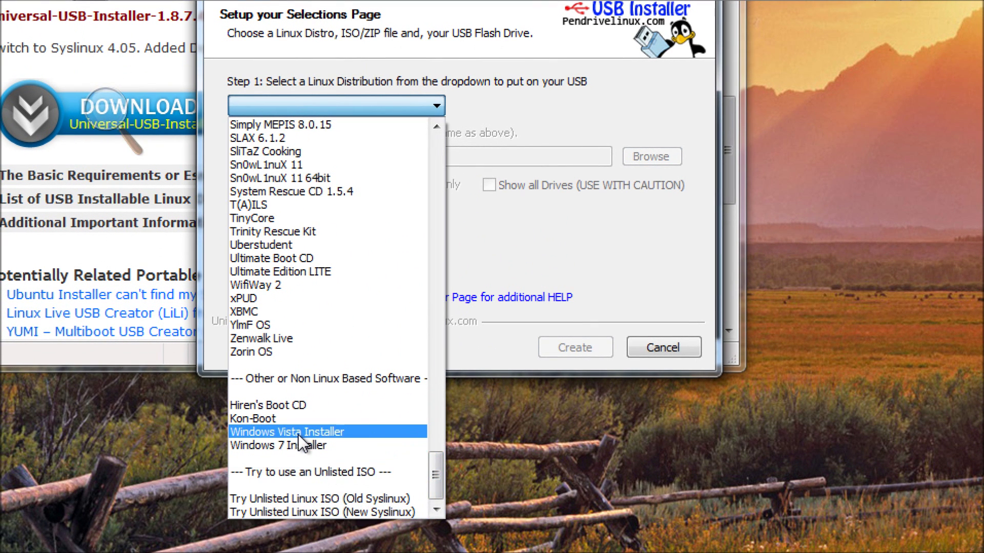
{"action": "left_click", "coordinate": [313, 510]}
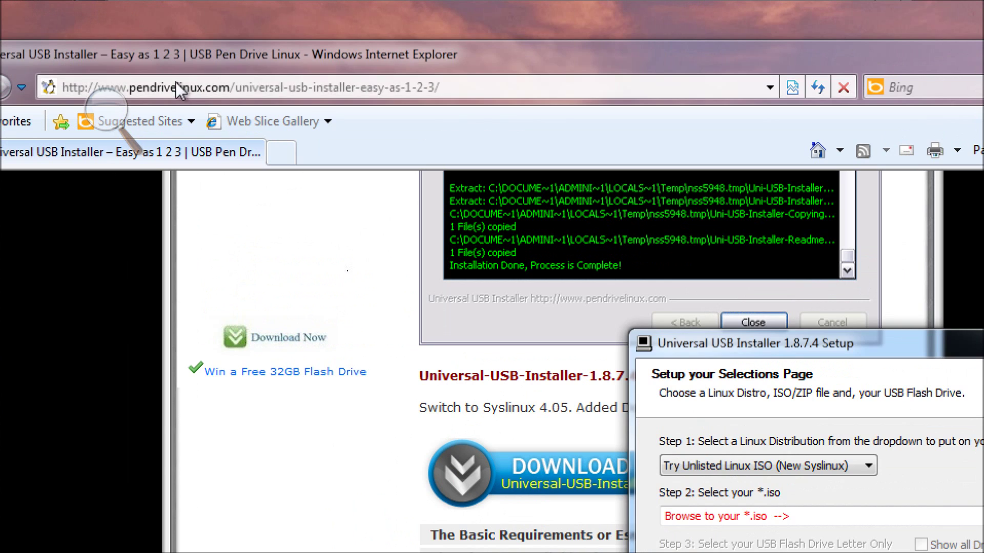
- Search the web for 'Crucial SSD Firmware' from the address bar
{"action": "left_click", "coordinate": [186, 88]}
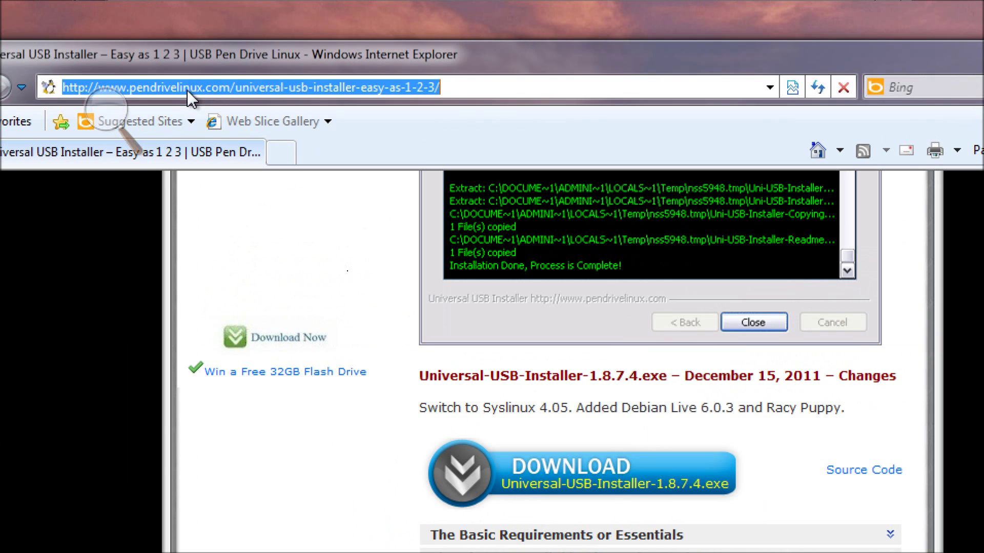
{"action": "type", "text": "Crucial SS"}
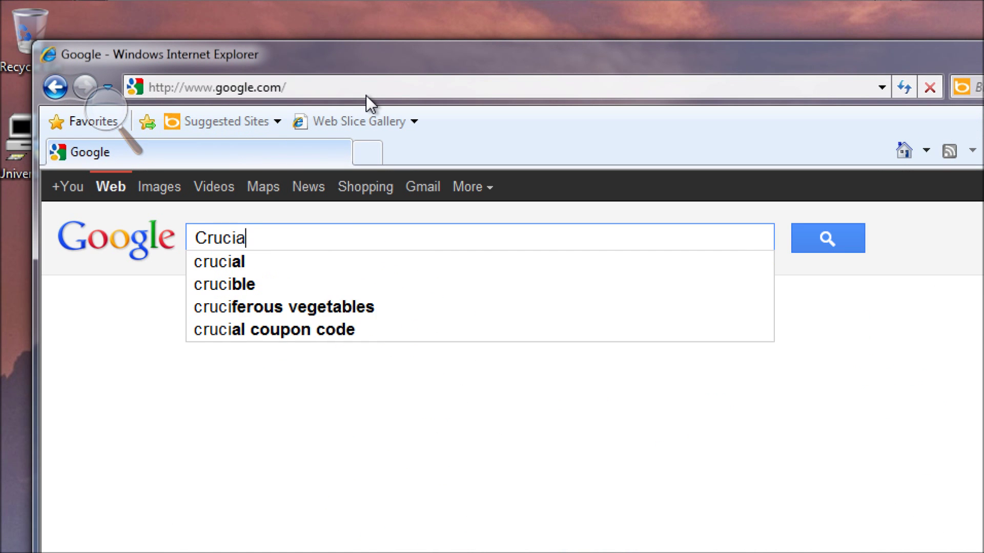
{"action": "type", "text": "D Firmware"}
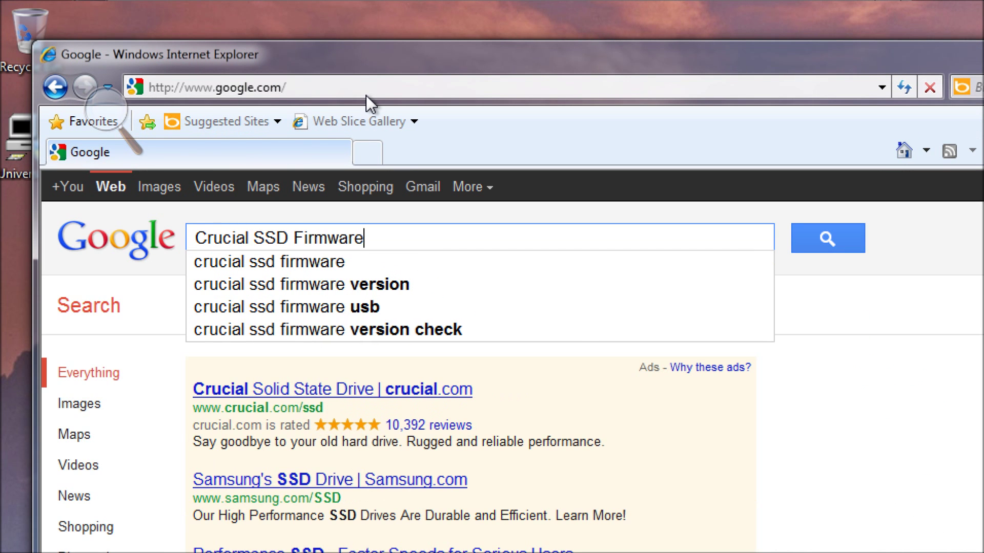
{"action": "key", "text": "Return"}
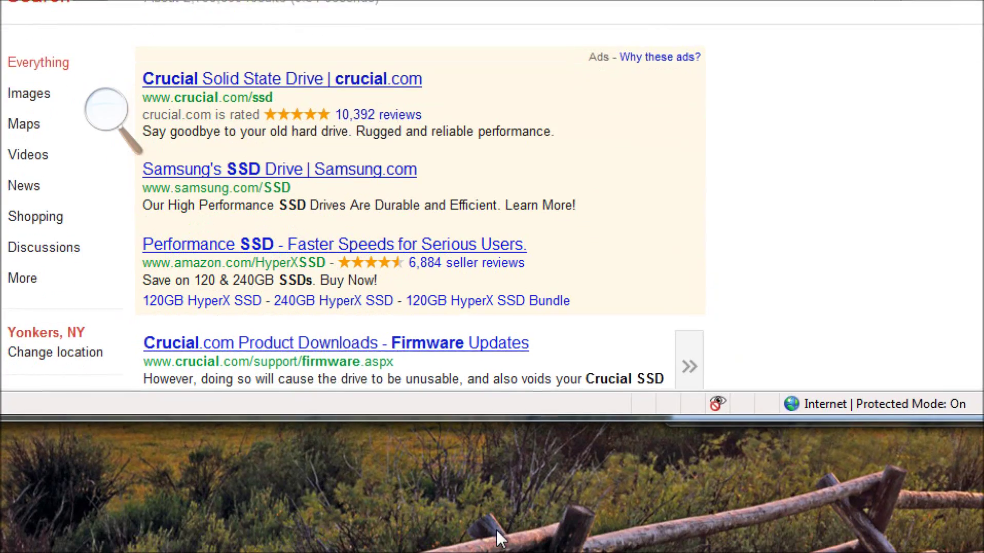
- Open Crucial's firmware updates page and scroll down to the M225 Series tables
{"action": "scroll", "coordinate": [447, 279], "scroll_direction": "down", "scroll_amount": 2}
{"action": "left_click", "coordinate": [446, 265]}
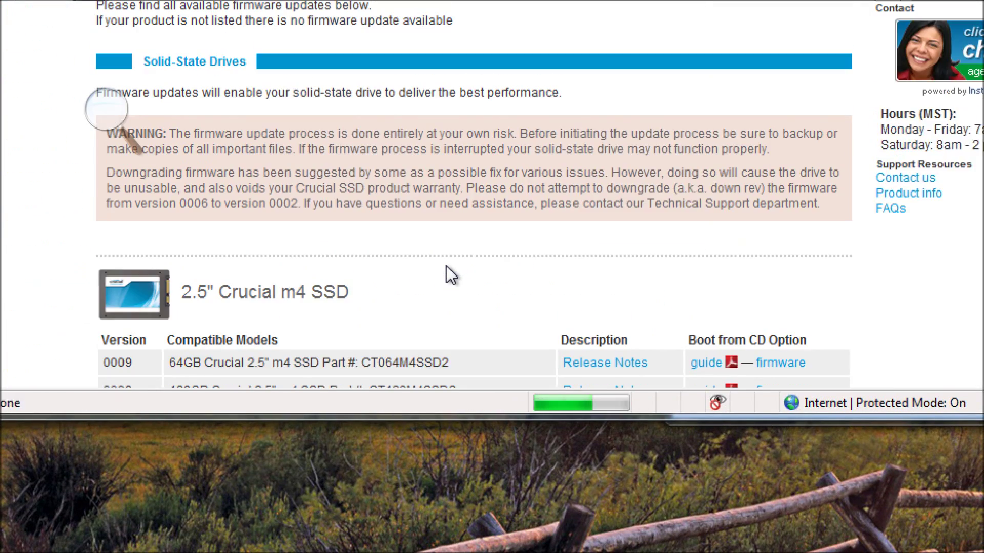
{"action": "scroll", "coordinate": [446, 266], "scroll_direction": "down", "scroll_amount": 5}
{"action": "scroll", "coordinate": [448, 275], "scroll_direction": "down", "scroll_amount": 6}
{"action": "scroll", "coordinate": [449, 274], "scroll_direction": "down", "scroll_amount": 6}
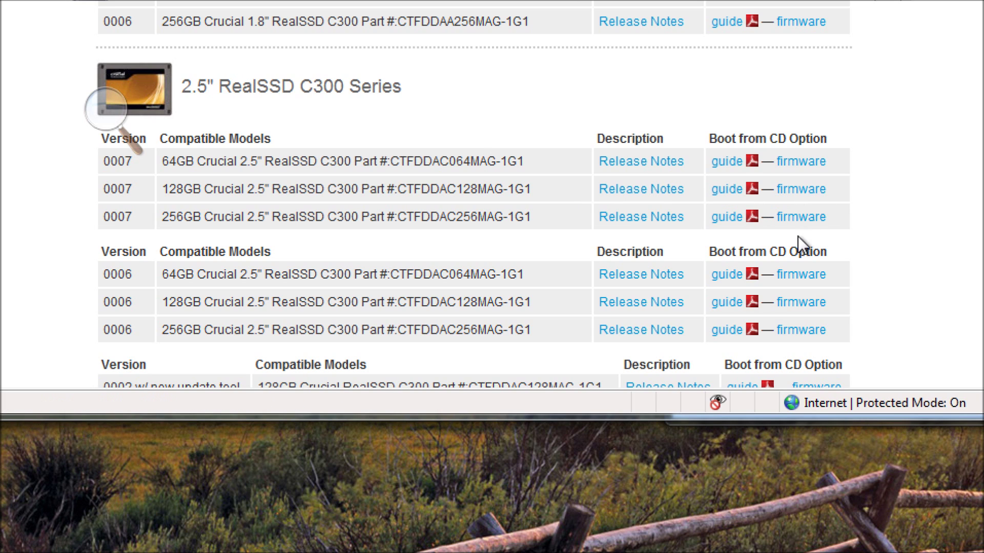
{"action": "scroll", "coordinate": [802, 283], "scroll_direction": "down", "scroll_amount": 3}
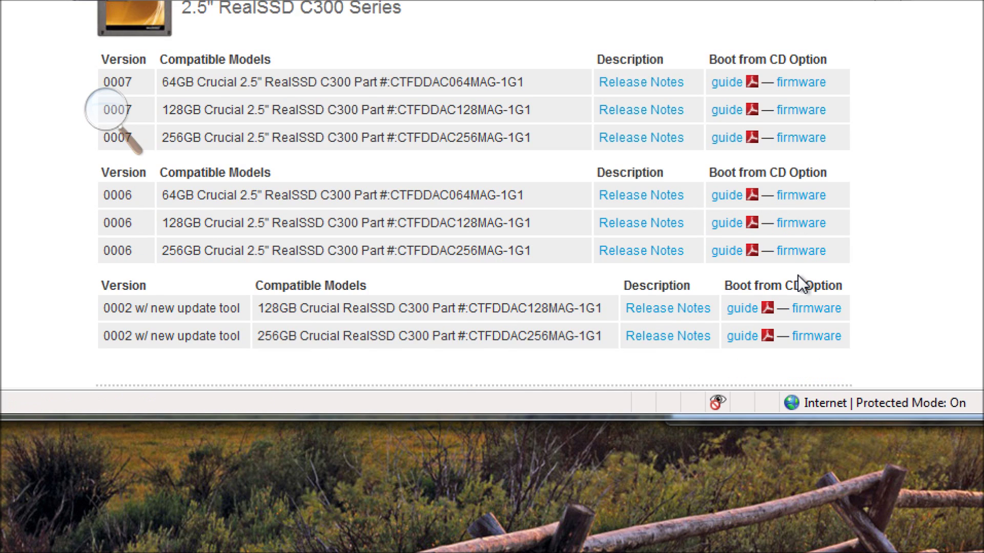
{"action": "scroll", "coordinate": [802, 283], "scroll_direction": "down", "scroll_amount": 6}
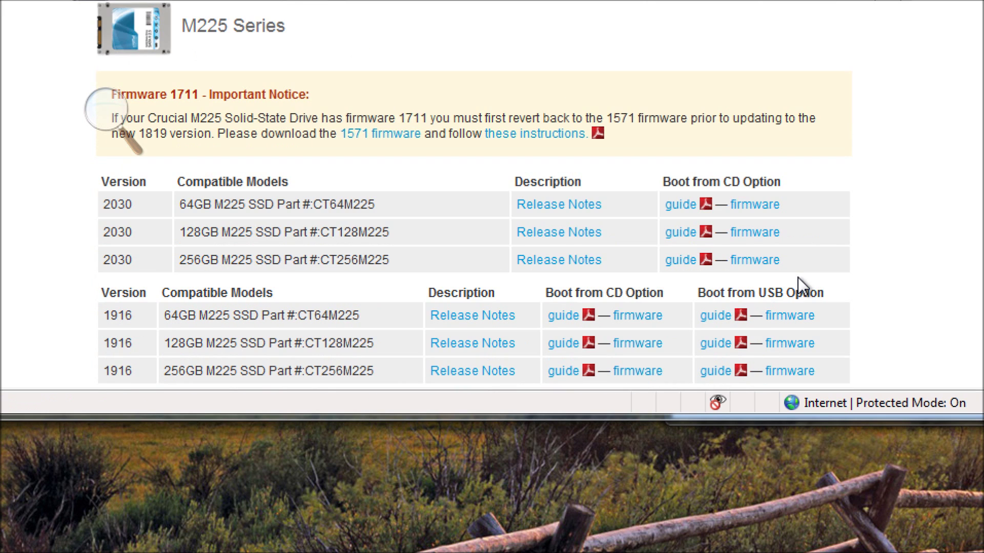
- Highlight the 'Boot from CD Option' and 'Boot from USB Option' column headings for reference
{"action": "scroll", "coordinate": [798, 278], "scroll_direction": "down", "scroll_amount": 2}
{"action": "scroll", "coordinate": [797, 278], "scroll_direction": "up", "scroll_amount": 2}
{"action": "left_click_drag", "start_coordinate": [664, 180], "coordinate": [811, 182]}
{"action": "left_click_drag", "start_coordinate": [697, 290], "coordinate": [804, 290]}
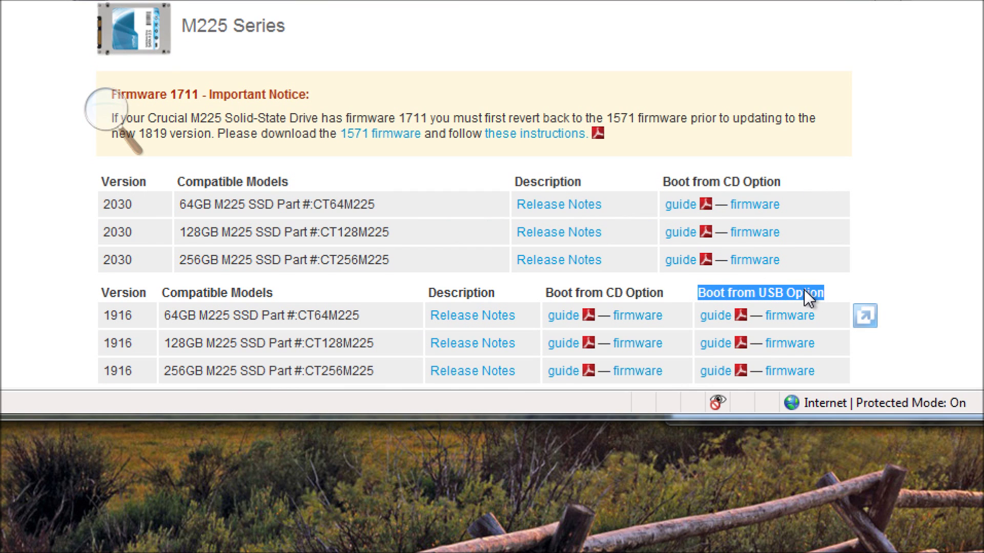
{"action": "left_click", "coordinate": [224, 316]}
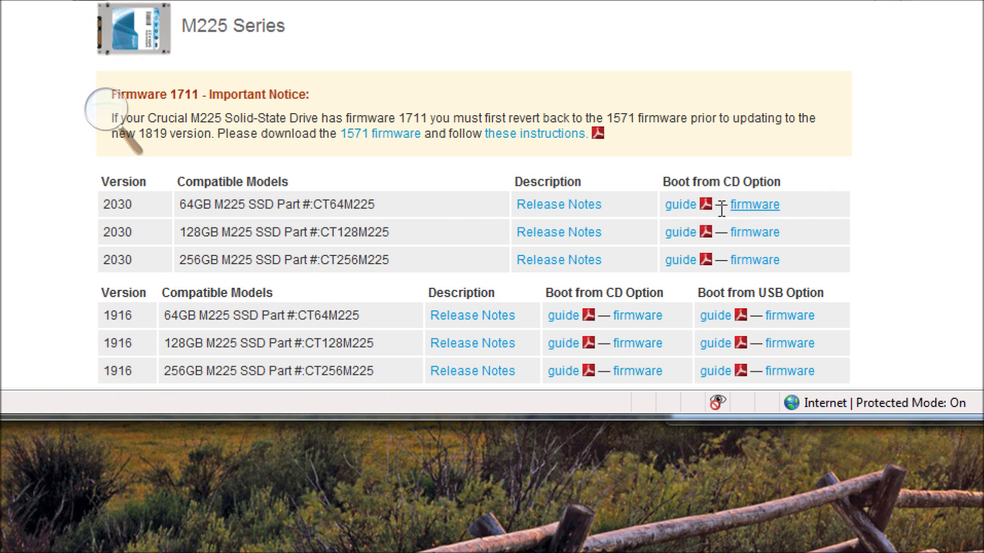
- Save the 128GB M225 2030 firmware zip to the Desktop and launch Universal USB Installer
{"action": "left_click", "coordinate": [755, 232]}
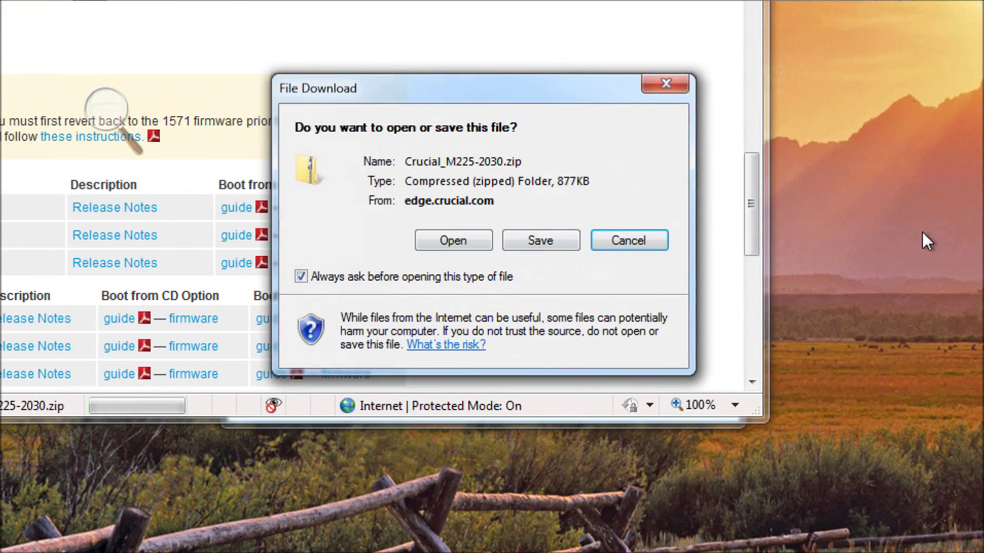
{"action": "left_click", "coordinate": [533, 232]}
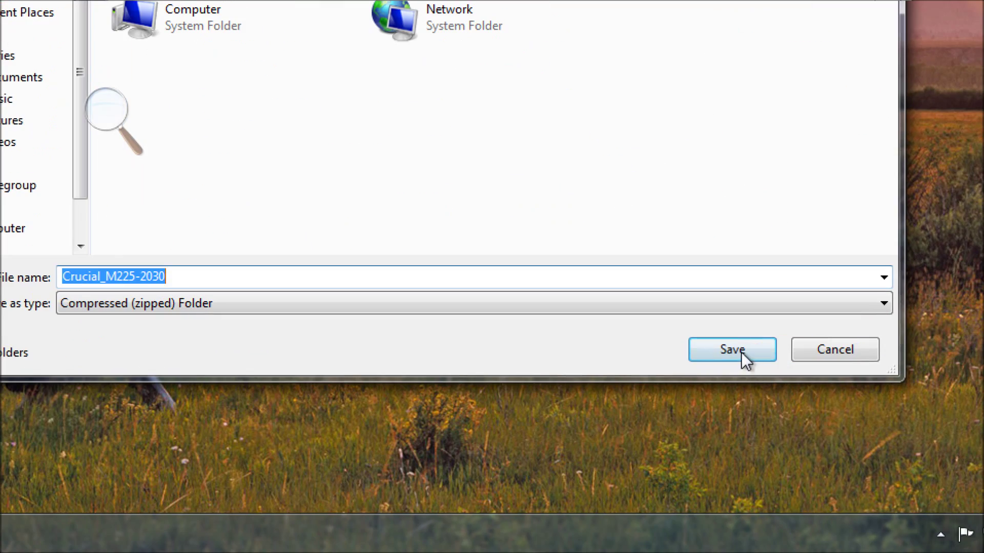
{"action": "left_click", "coordinate": [741, 351]}
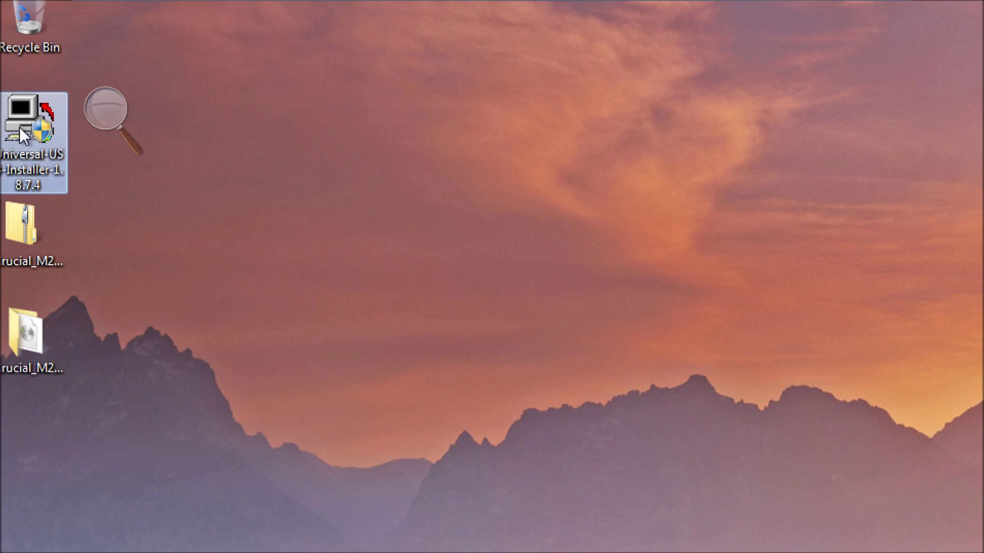
{"action": "double_click", "coordinate": [20, 130]}
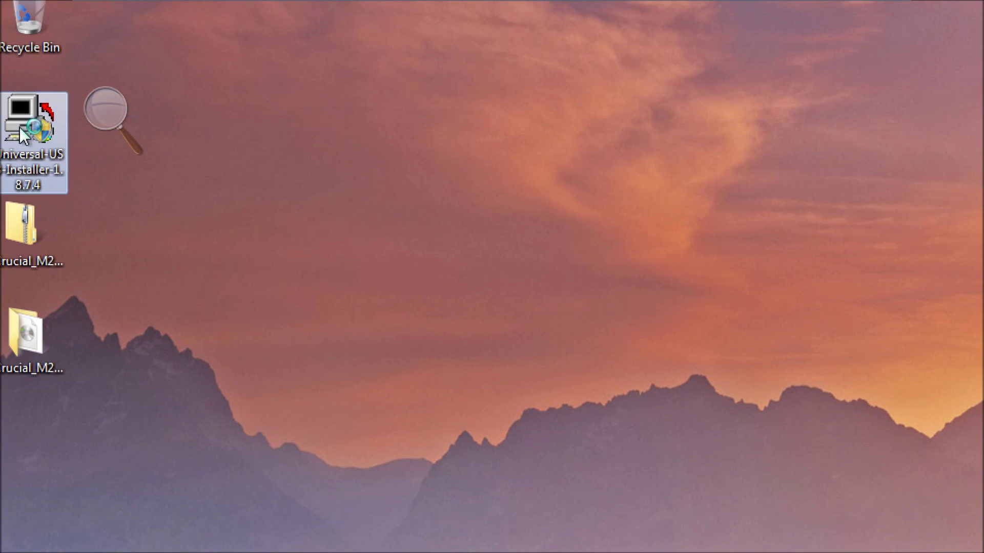
- Allow the installer, accept the licence, and pick 'Try Unlisted Linux ISO (New Syslinux)'
{"action": "left_click", "coordinate": [533, 292]}
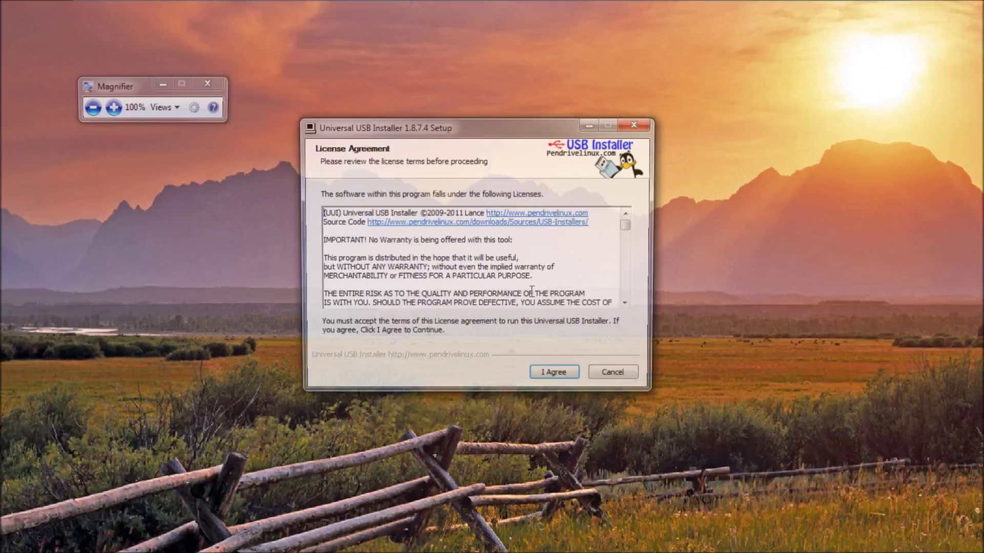
{"action": "left_click", "coordinate": [557, 372]}
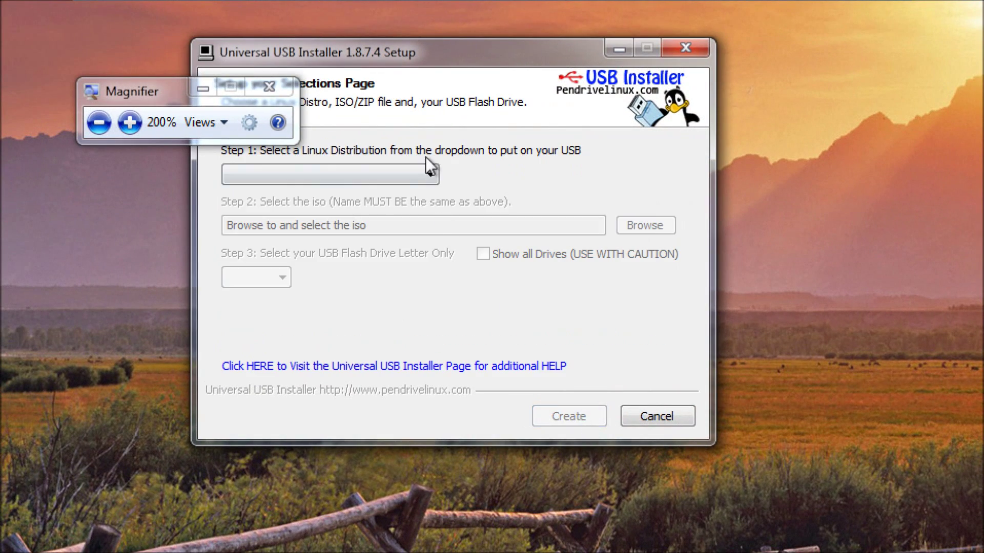
{"action": "left_click", "coordinate": [426, 168]}
{"action": "left_click_drag", "start_coordinate": [425, 225], "coordinate": [459, 531]}
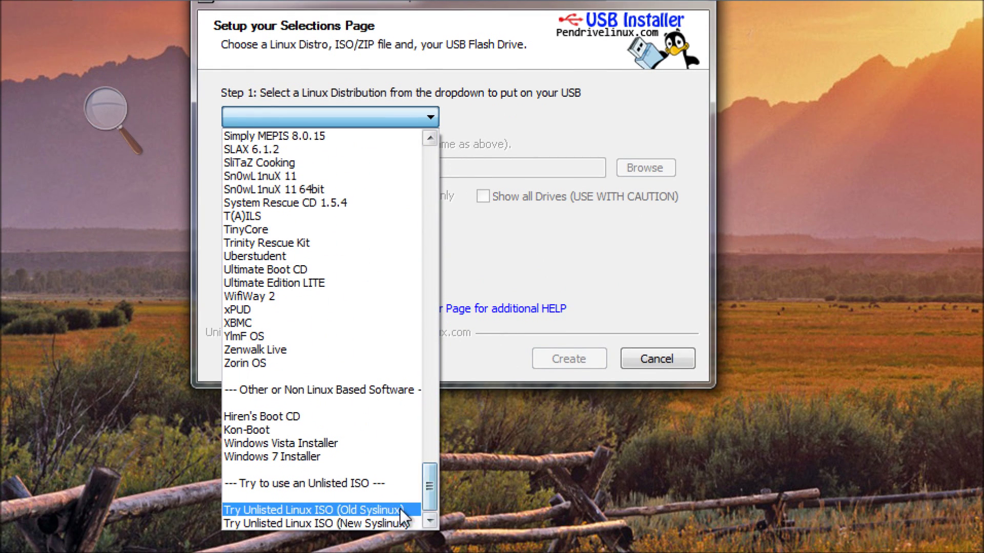
{"action": "left_click", "coordinate": [366, 521]}
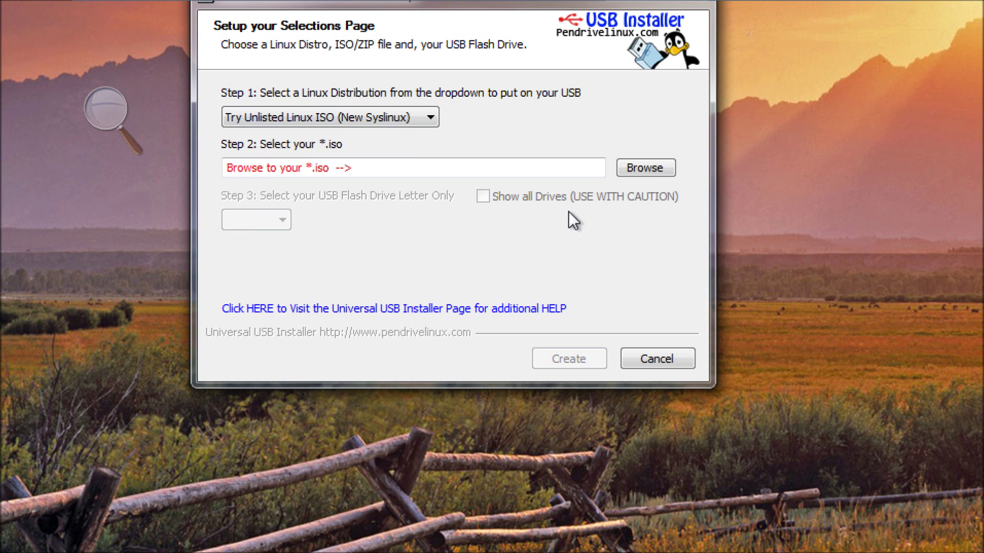
- Select ISO_Crucial.iso as the source ISO image
{"action": "left_click", "coordinate": [646, 168]}
{"action": "left_click", "coordinate": [435, 153]}
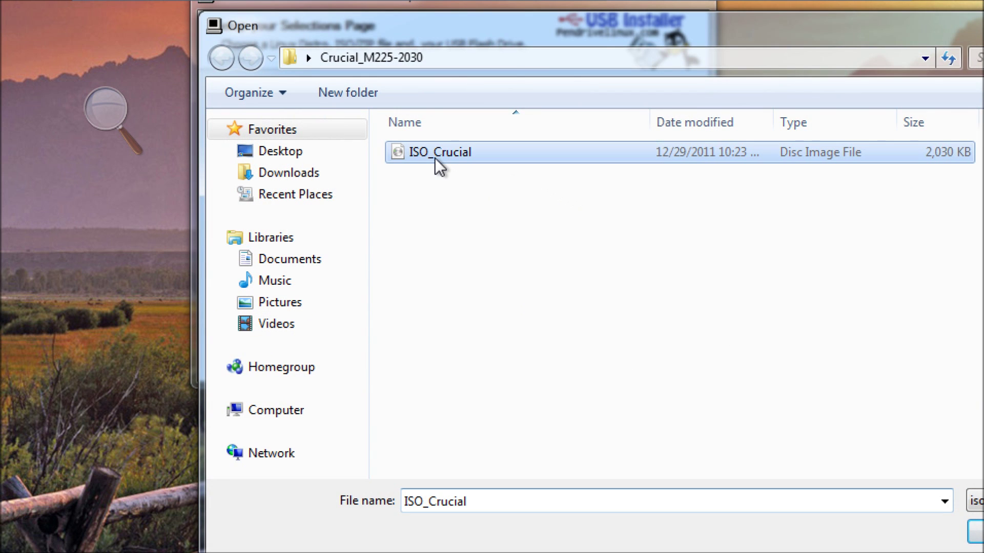
{"action": "double_click", "coordinate": [466, 156]}
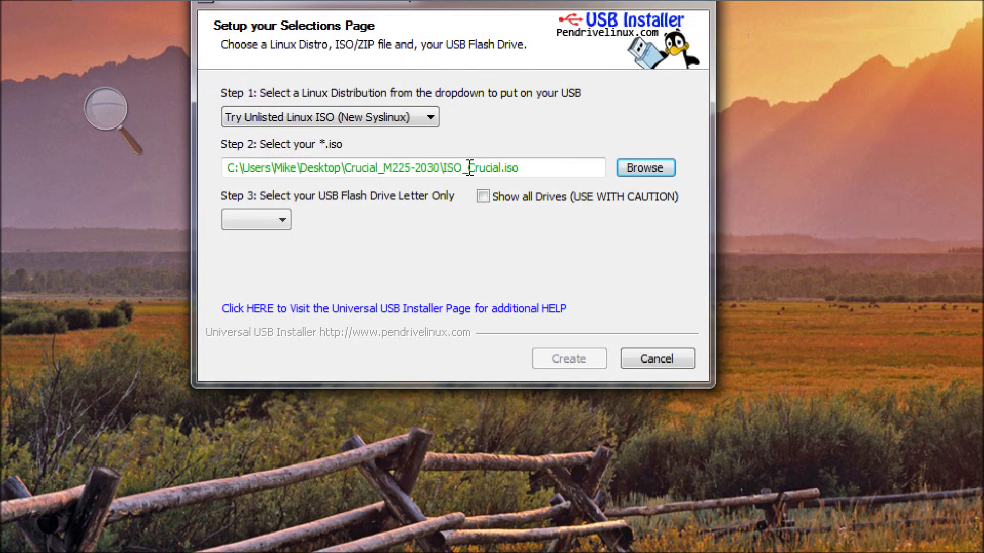
- Target drive E:\ with Fat32 formatting and start creating the bootable drive
{"action": "left_click", "coordinate": [281, 219]}
{"action": "left_click", "coordinate": [278, 251]}
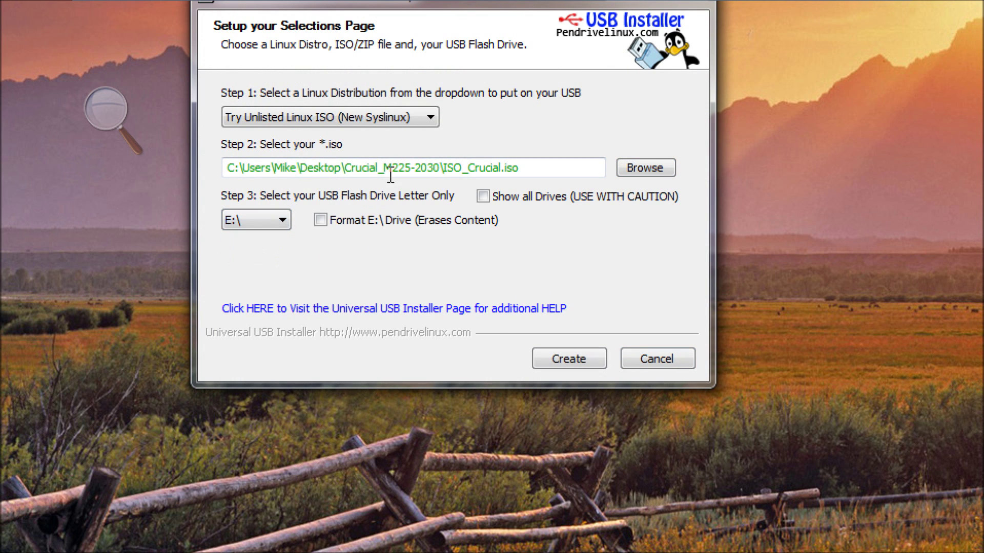
{"action": "left_click", "coordinate": [387, 221]}
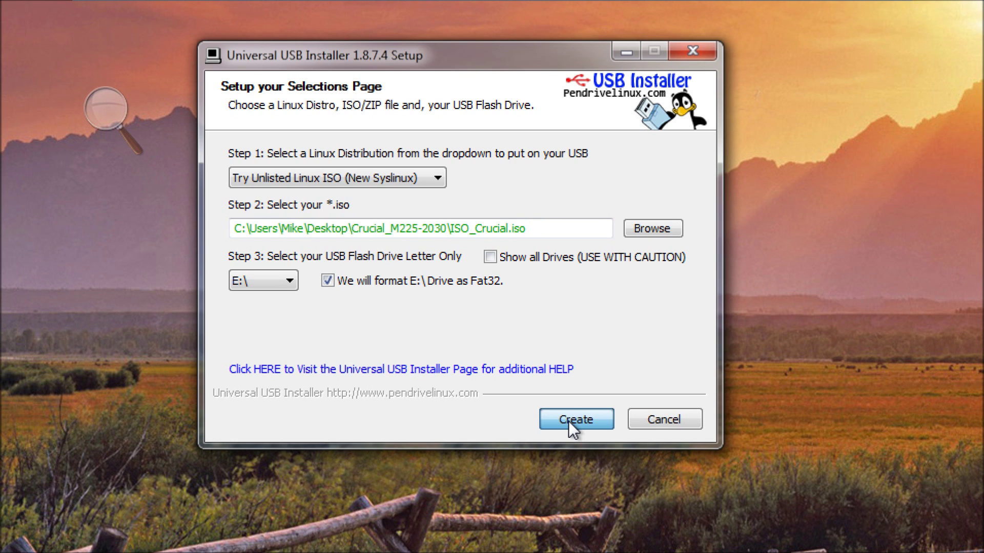
{"action": "left_click", "coordinate": [568, 421]}
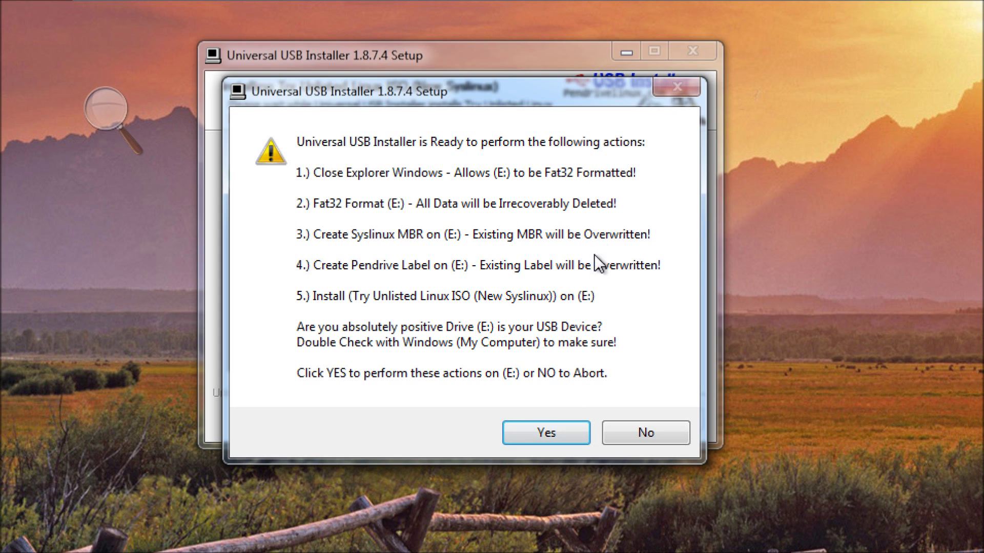
- Confirm formatting E: as Fat32 and writing ISO_Crucial.iso, letting the install complete
{"action": "left_click", "coordinate": [546, 434]}
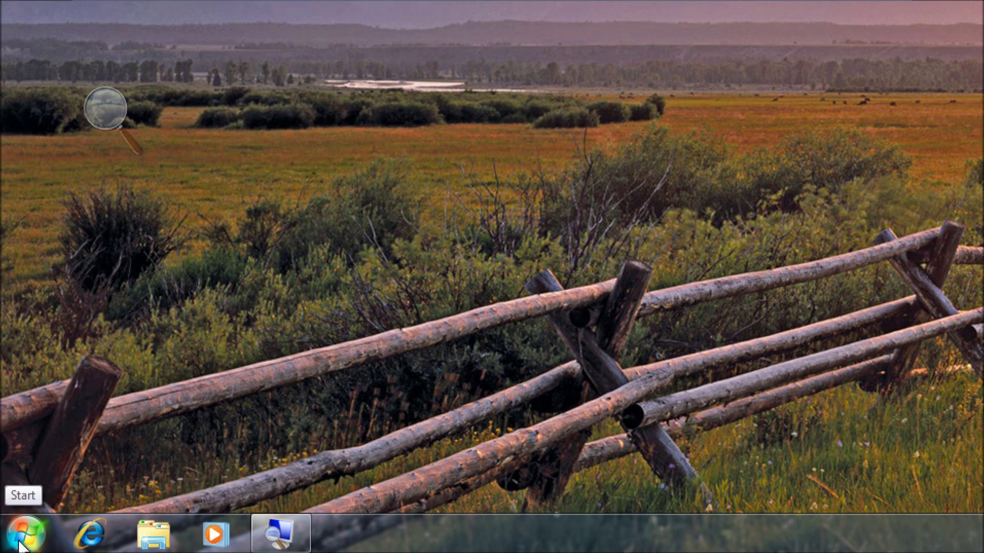
- Open Computer from the Start menu and view the contents of PENDRIVE (E:)
{"action": "left_click", "coordinate": [32, 536]}
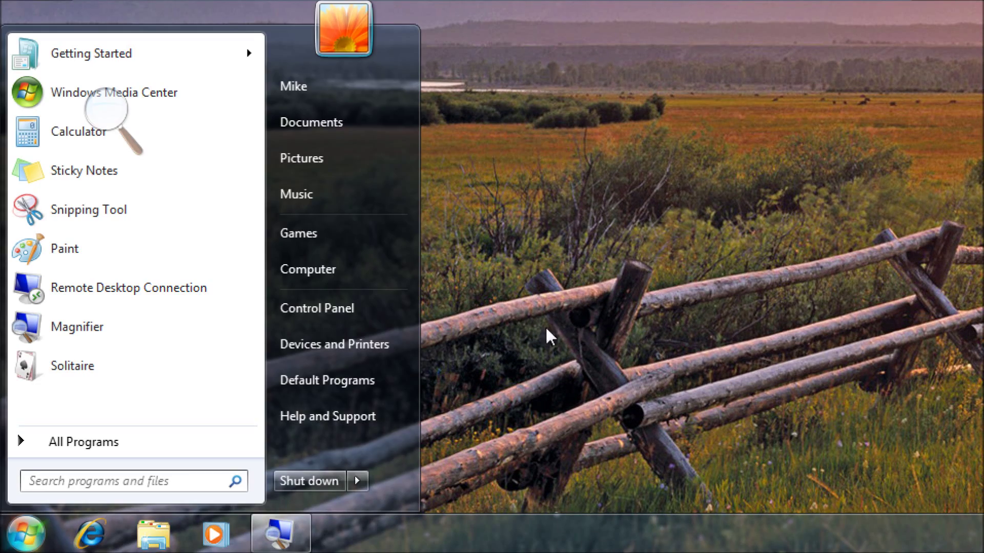
{"action": "left_click", "coordinate": [365, 272]}
{"action": "key", "text": "super+plus"}
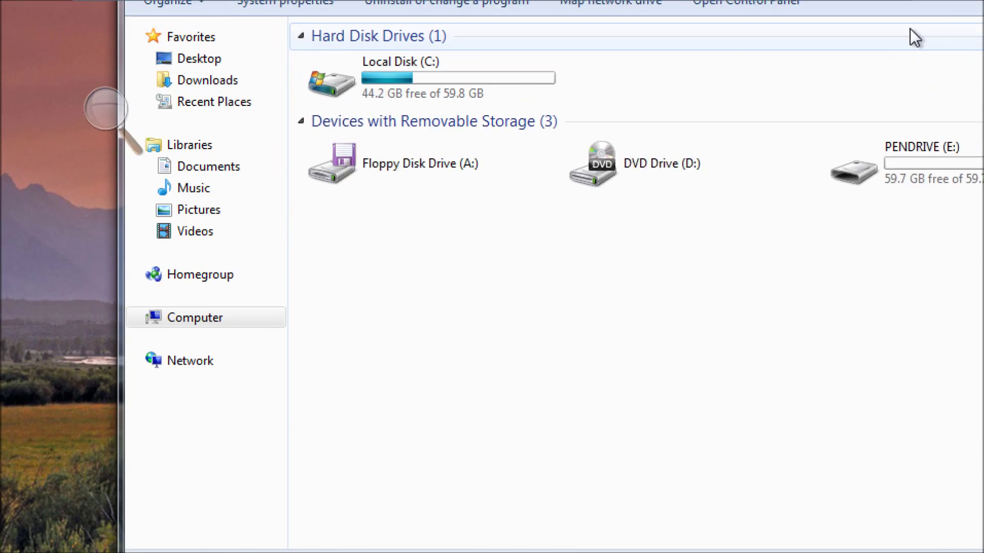
{"action": "double_click", "coordinate": [612, 194]}
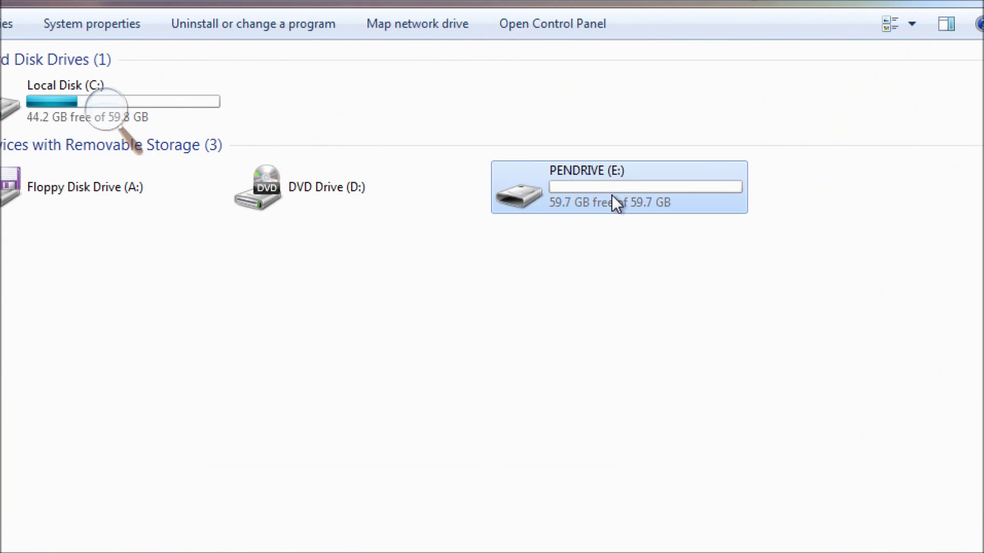